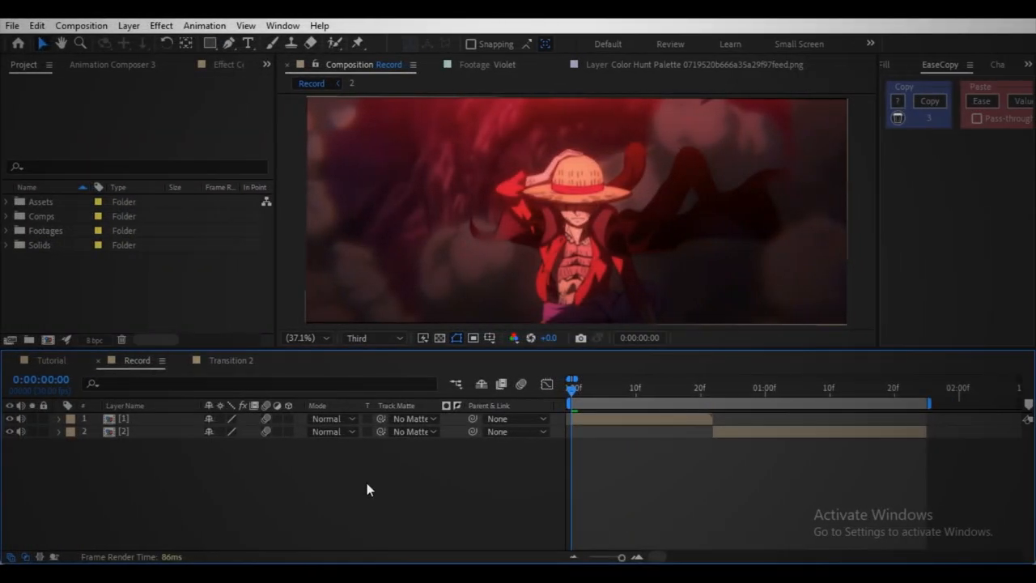
- Create a null object and duplicate it so each clip gets its own null
key(ctrl+alt+shift+y)
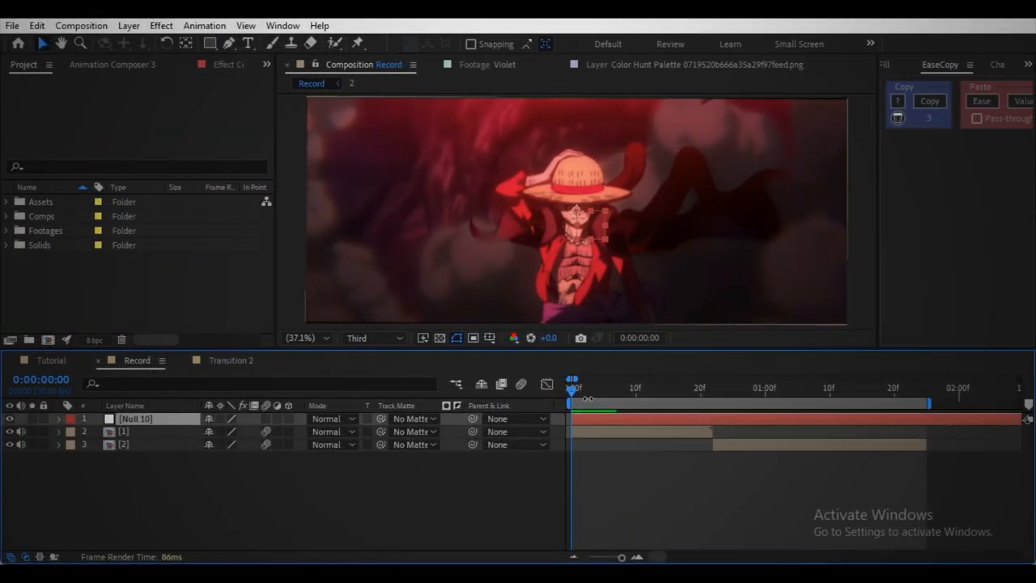
click(712, 389)
key(ctrl+d)
key(ctrl+[)
key(ctrl+[)
- Trim each null so it spans only its own clip's duration
click(930, 390)
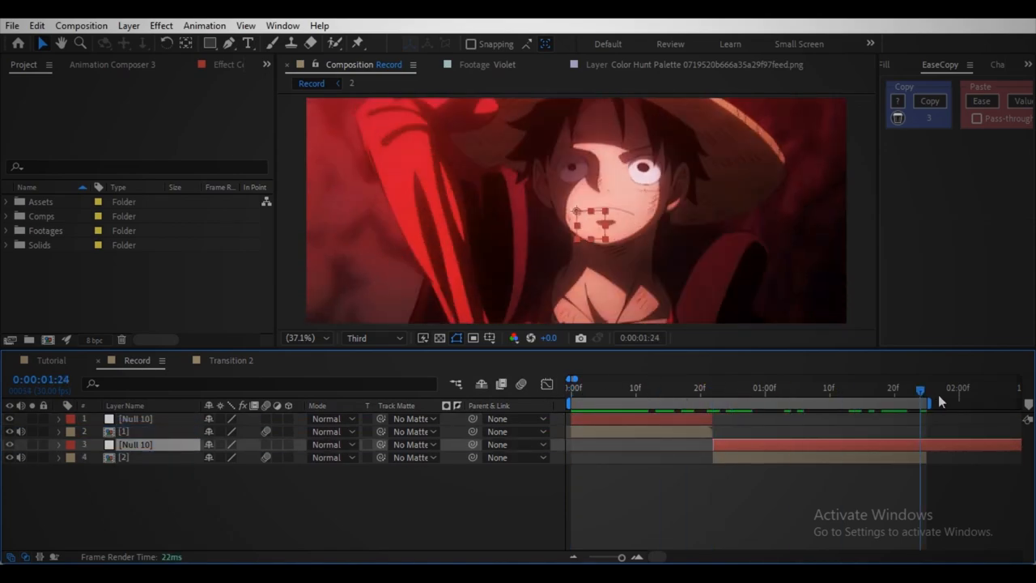
key(alt+])
key(Home)
click(217, 475)
- Parent clip 1 and clip 2 to their respective nulls via pick-whip
drag(472, 457, 138, 444)
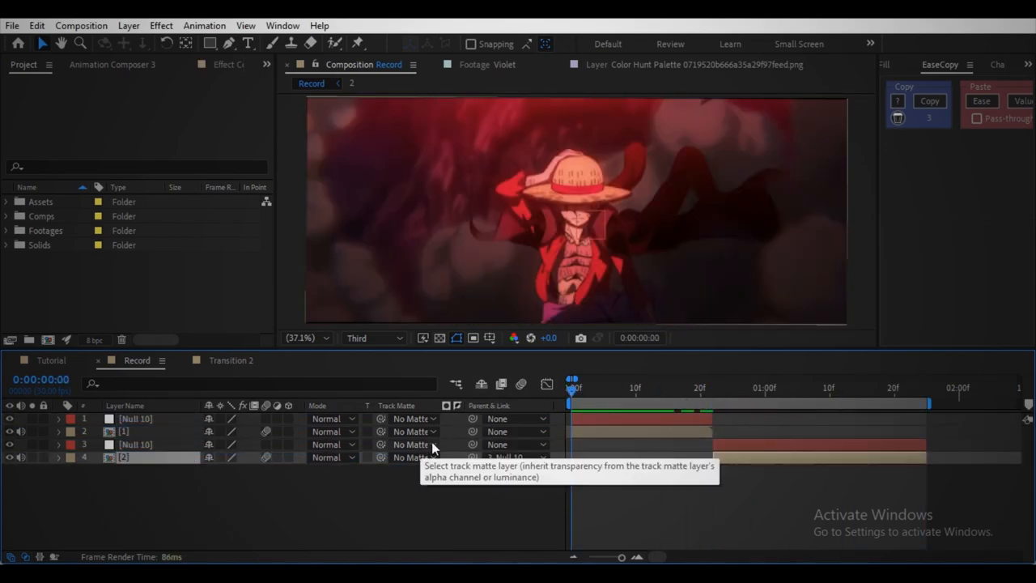
drag(472, 431, 137, 420)
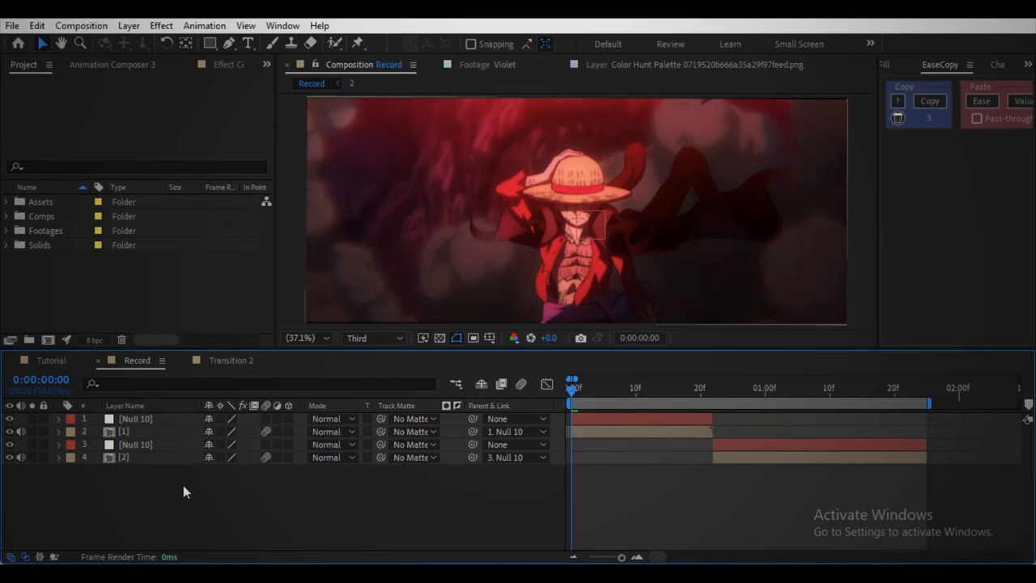
- With snapping on, move the first null's anchor point to the comp's bottom-right corner
click(166, 419)
key(y)
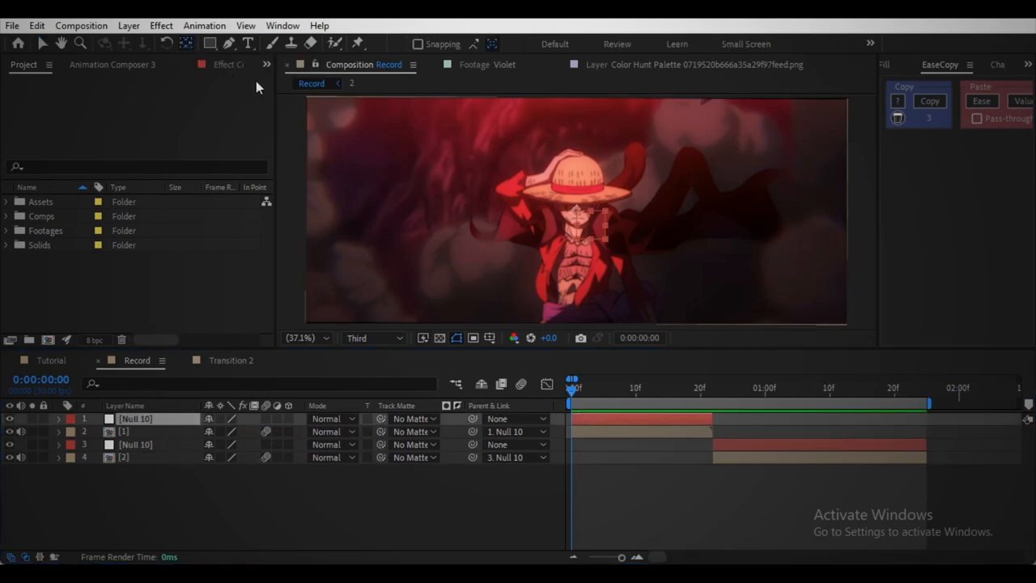
click(418, 43)
drag(574, 209, 609, 234)
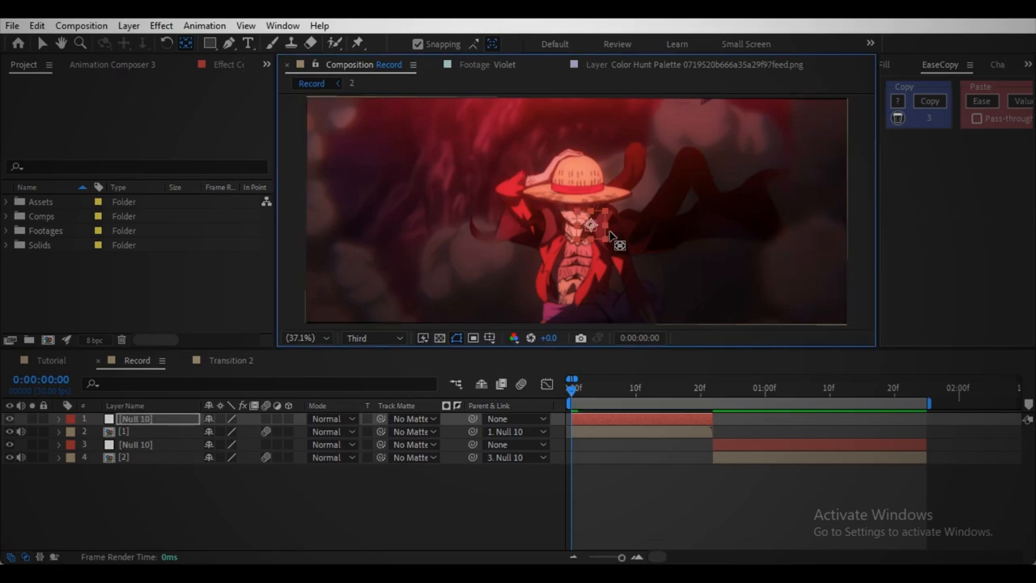
drag(735, 291, 845, 322)
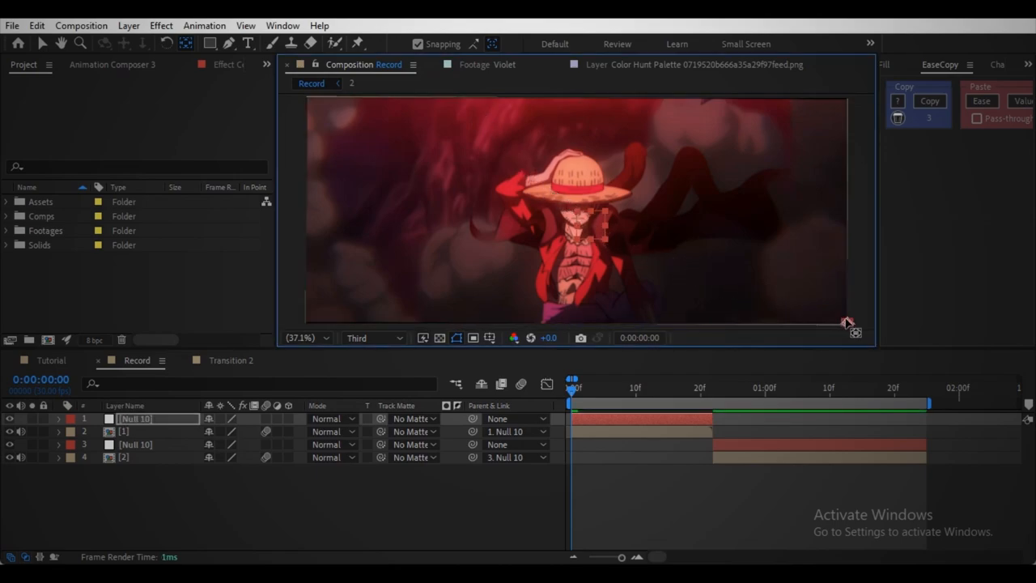
- Keyframe the first null's rotation from 0° at frame 0 to 8° at frame 22
click(169, 420)
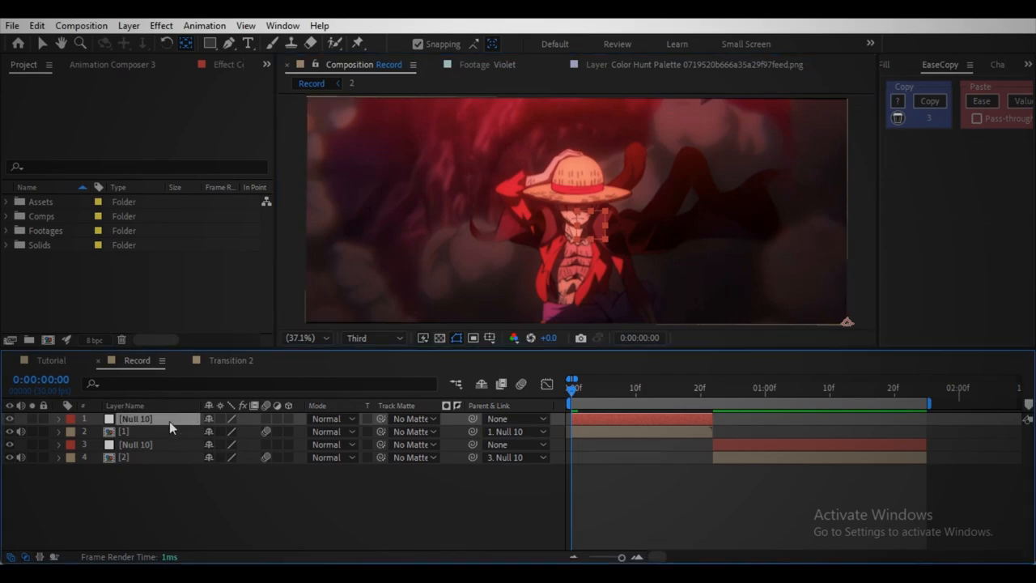
key(r)
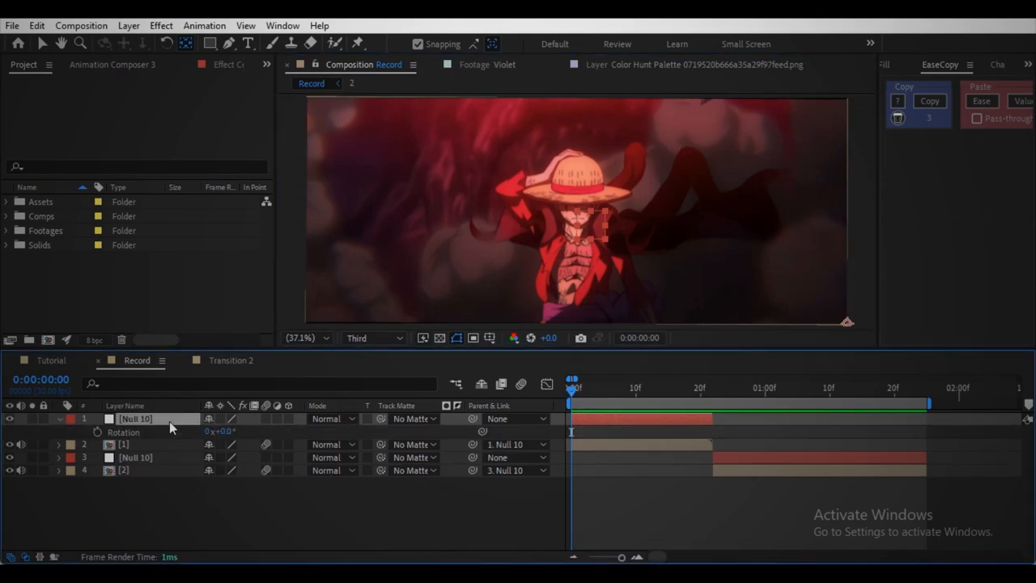
click(96, 429)
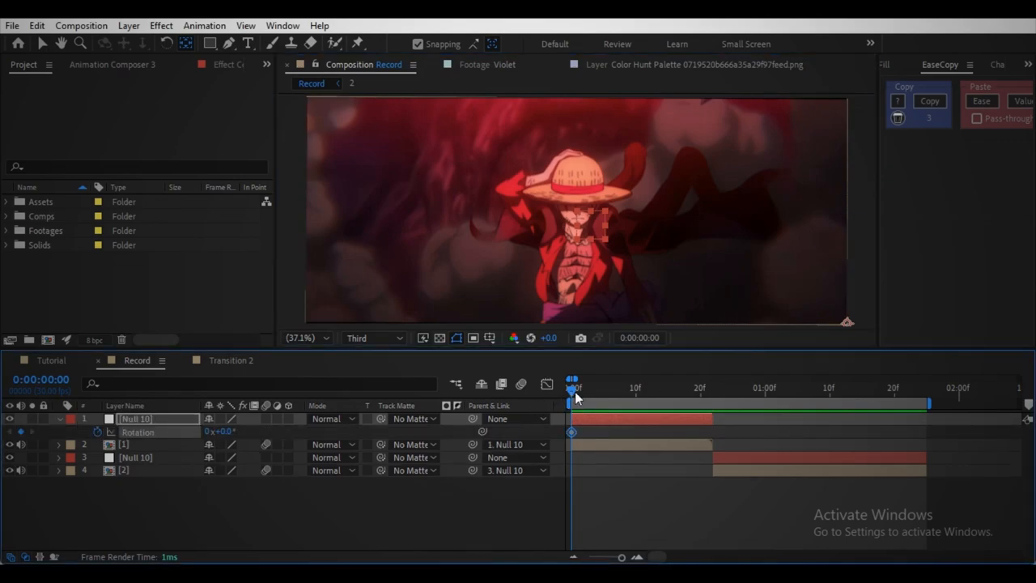
drag(575, 395, 719, 394)
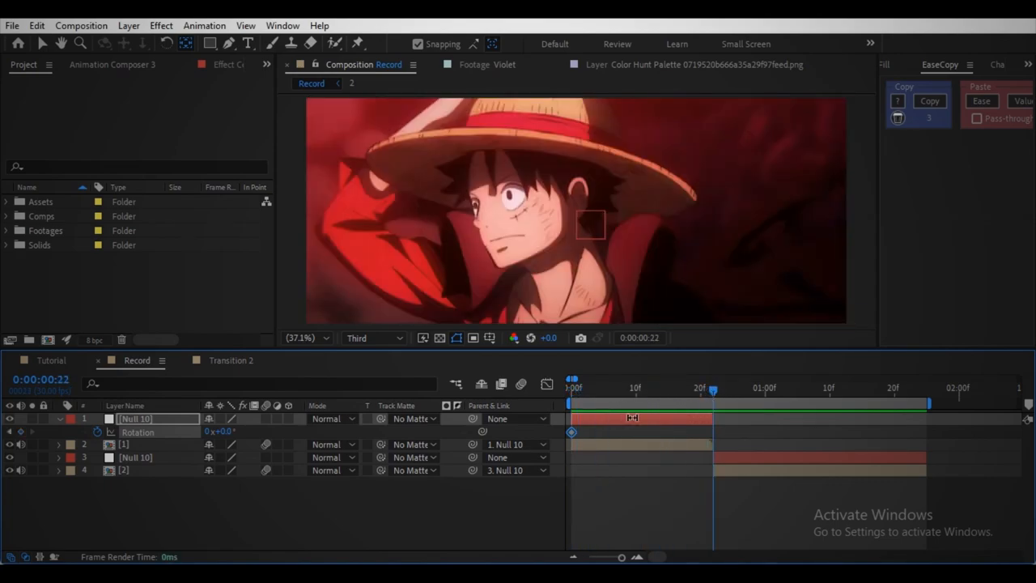
click(272, 434)
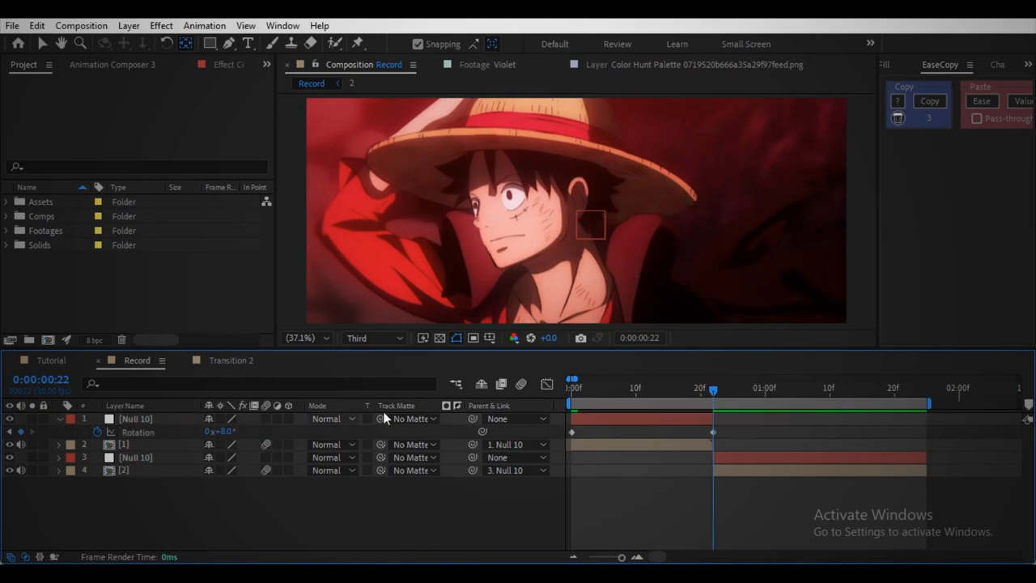
drag(712, 392, 709, 391)
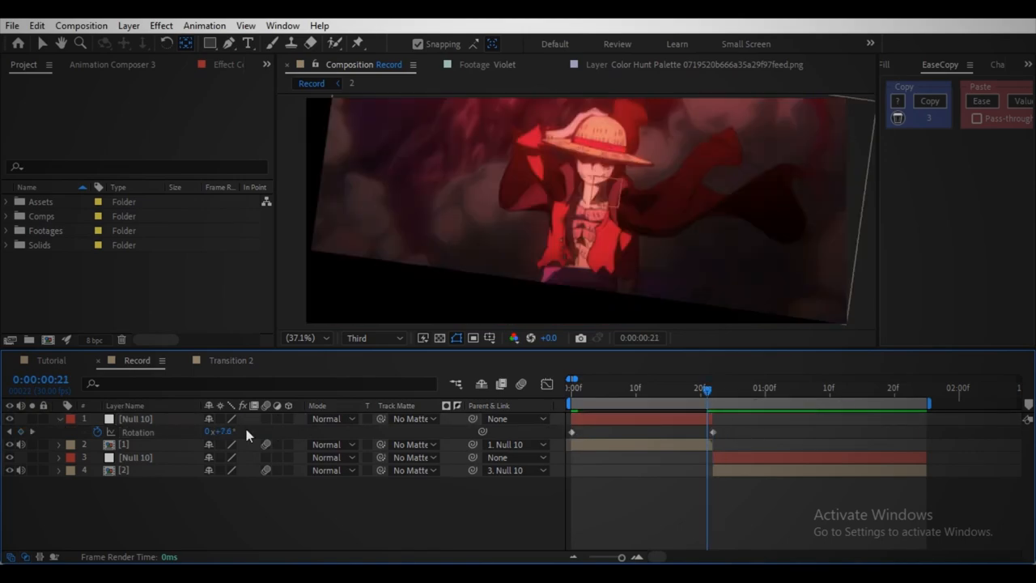
- Shape the rotation's value curve into a steep ease toward the last keyframe
click(177, 433)
click(545, 385)
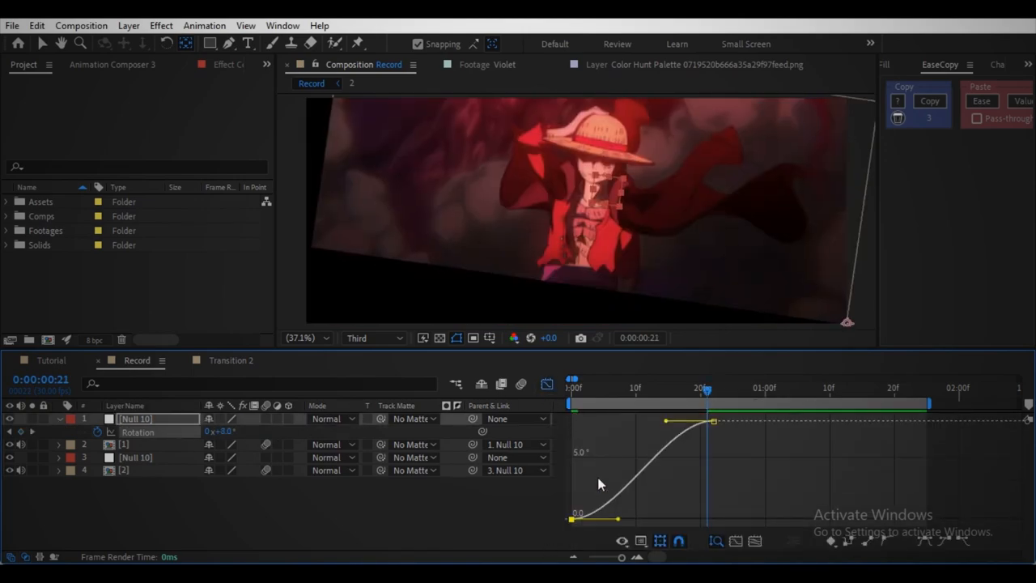
drag(663, 421, 712, 515)
drag(615, 518, 642, 520)
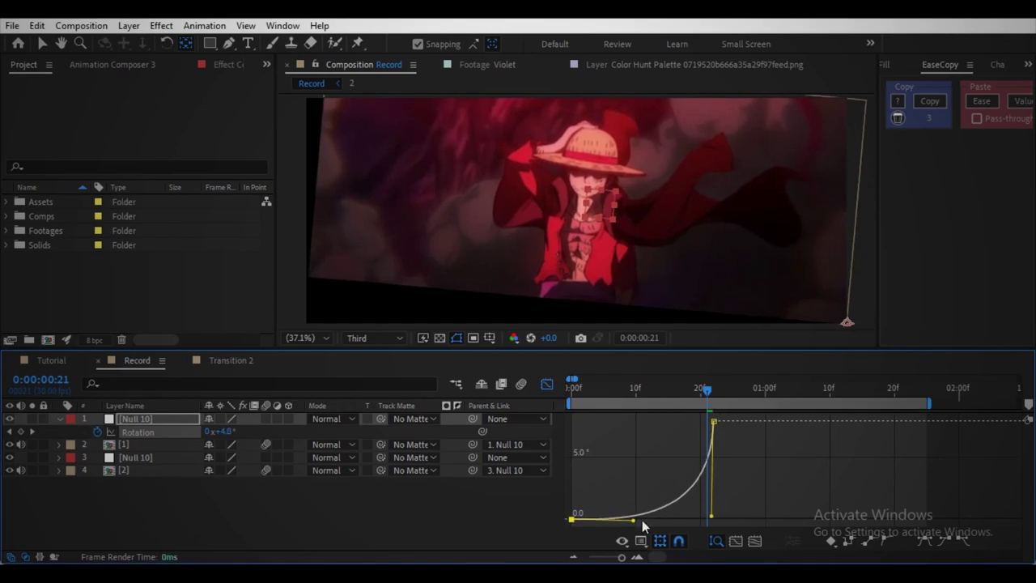
click(545, 385)
- Keyframe the second null's rotation and bring its curve into the Graph Editor
click(716, 457)
click(712, 391)
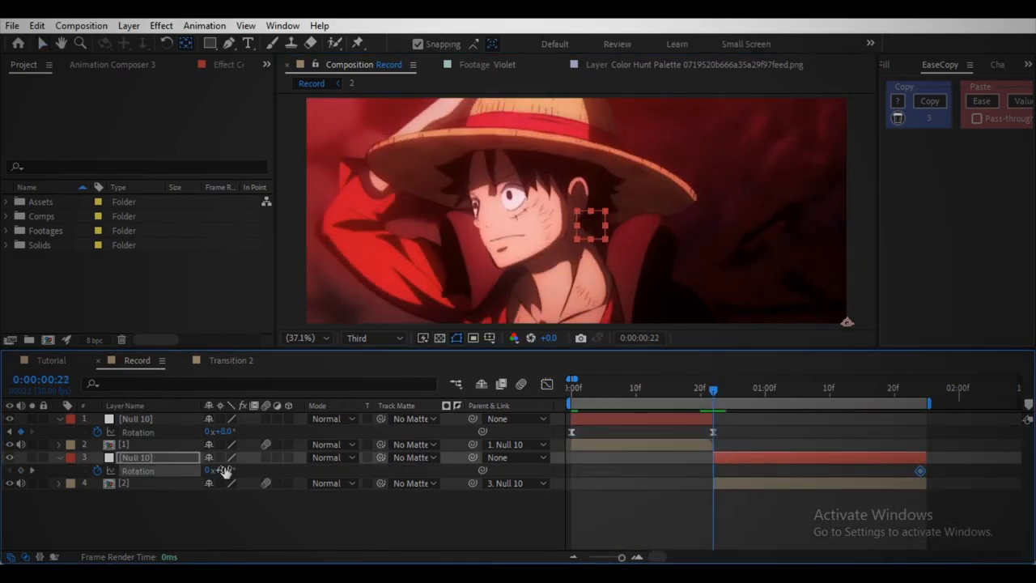
drag(224, 473, 220, 469)
click(186, 471)
click(545, 385)
- Ease the second null's curve, then apply Motion Tile to both clips via FX Console
drag(660, 475, 631, 485)
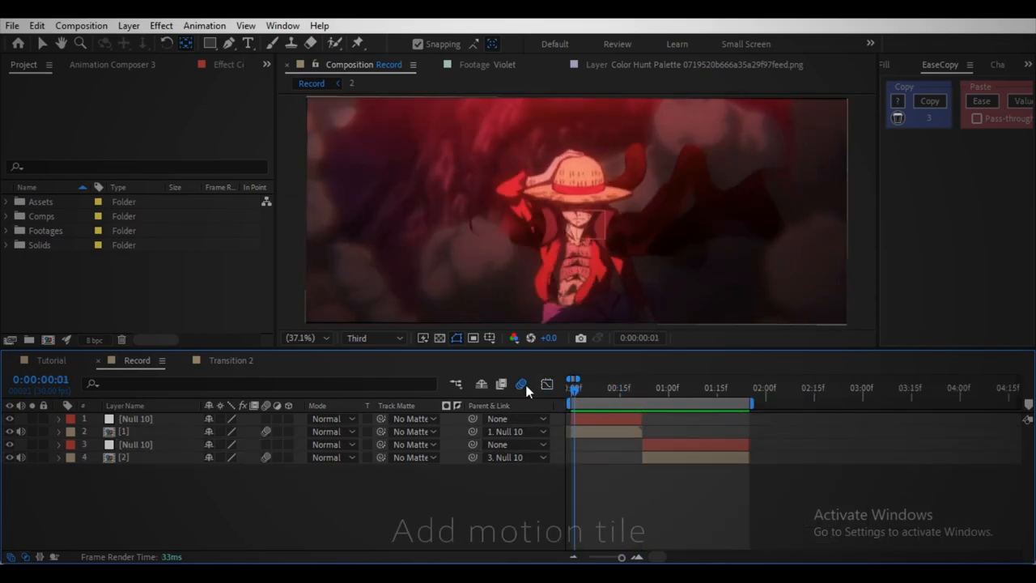
click(599, 434)
key(ctrl+space)
text(motion tile)
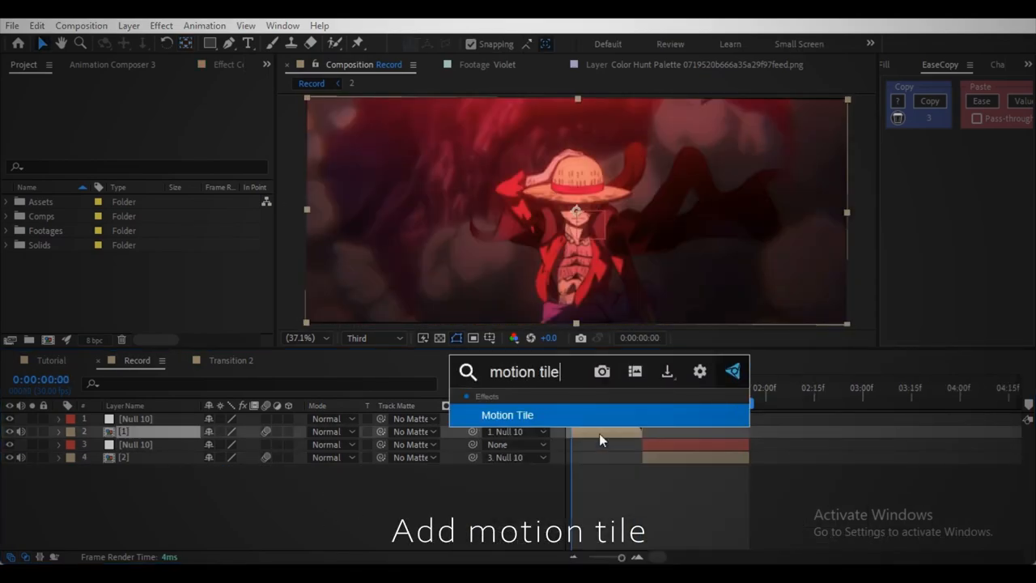
key(Return)
click(652, 388)
click(649, 457)
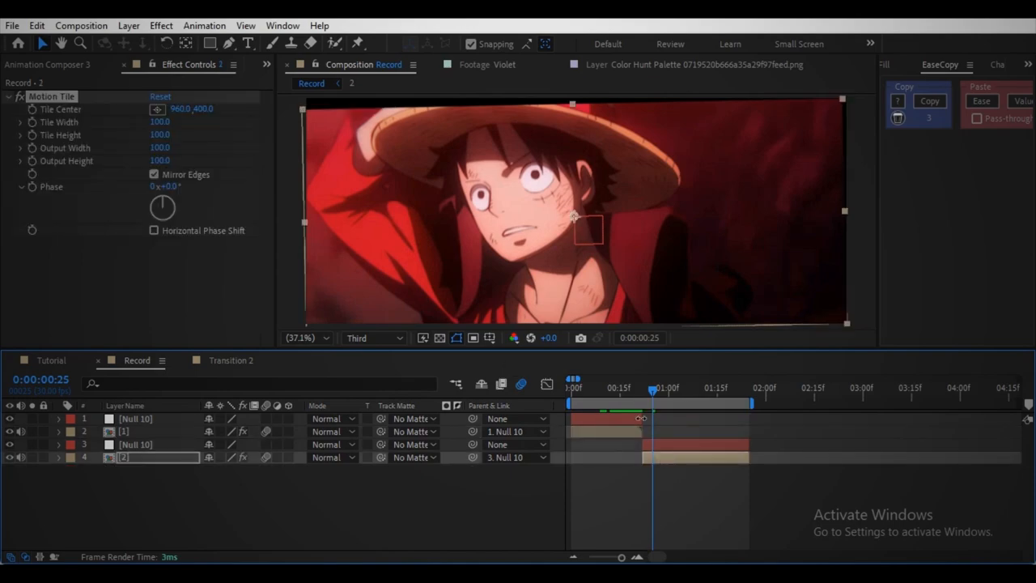
- Set Motion Tile output width 180 and height 170, then preview the transition
drag(660, 386, 571, 388)
click(432, 491)
key(space)
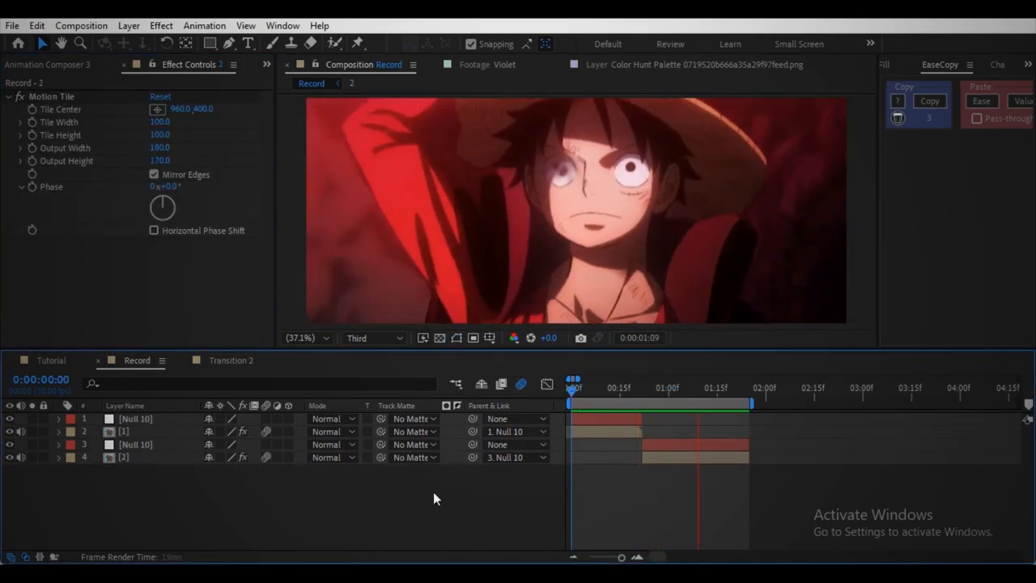